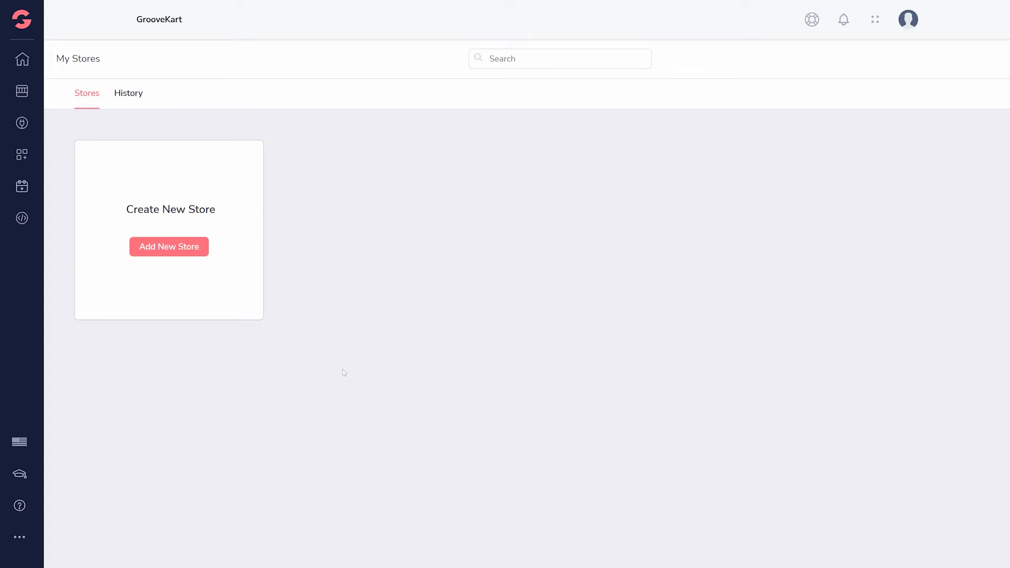
# Step: Create a new store on the storeorientation subdomain after confirming its availability
pyautogui.click(170, 246)
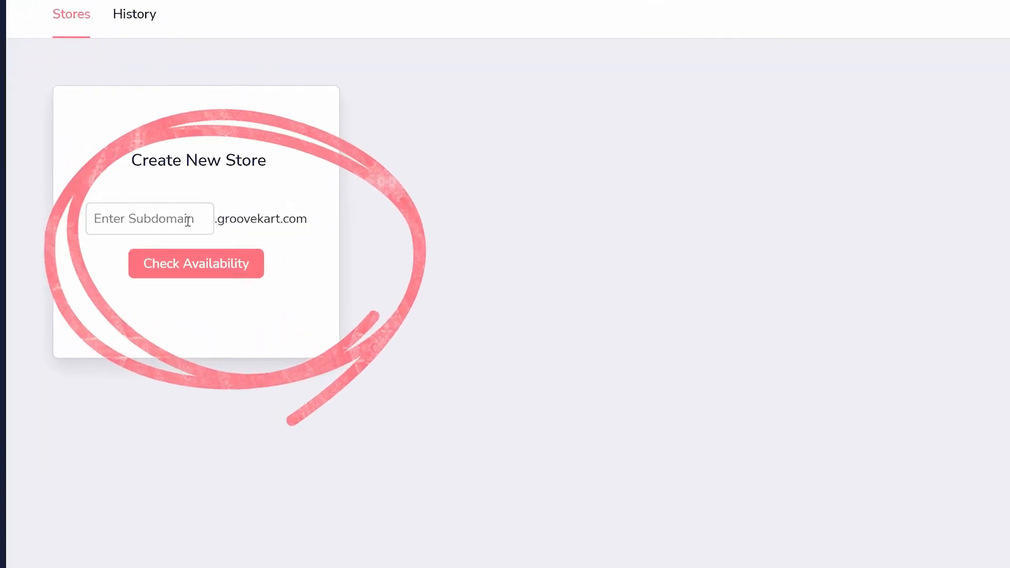
pyautogui.click(188, 220)
pyautogui.write('storeorientation')
pyautogui.click(291, 273)
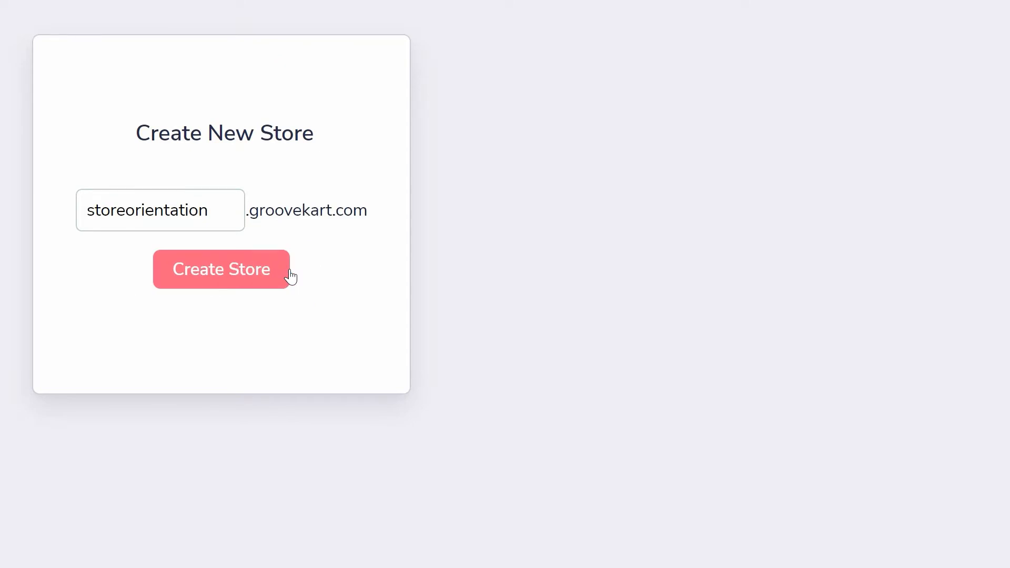
pyautogui.click(289, 272)
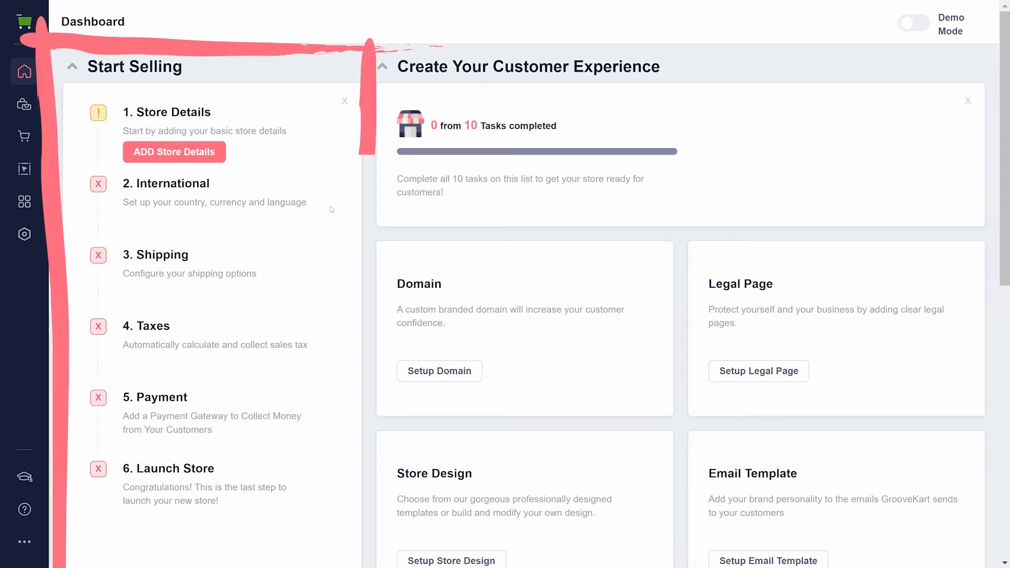
# Step: Show the Products menu to reach the POD & DropShipping integrations page
pyautogui.click(25, 103)
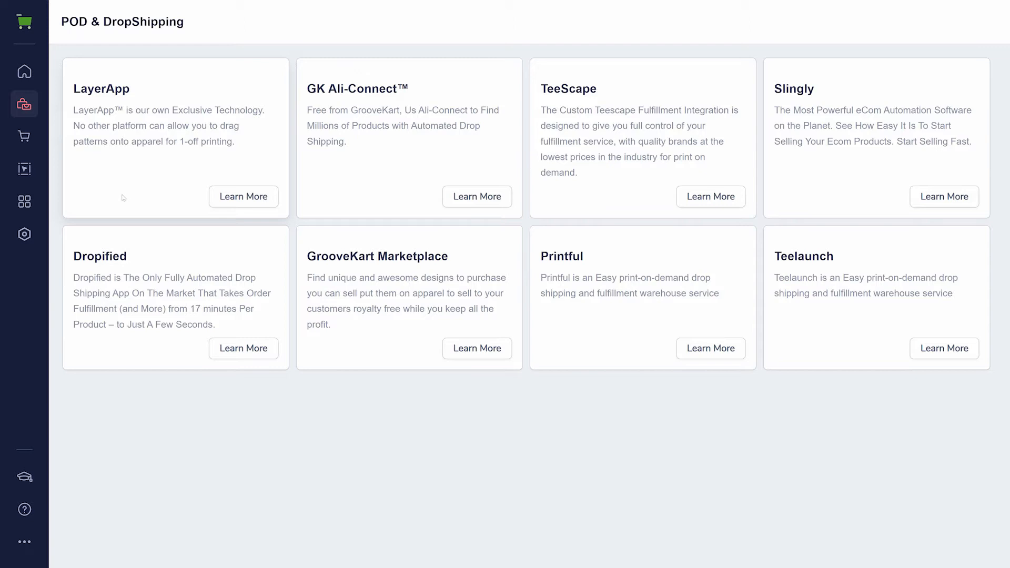
# Step: View the Abandoned Carts page from the Orders menu, then bring the Orders menu back up
pyautogui.click(24, 136)
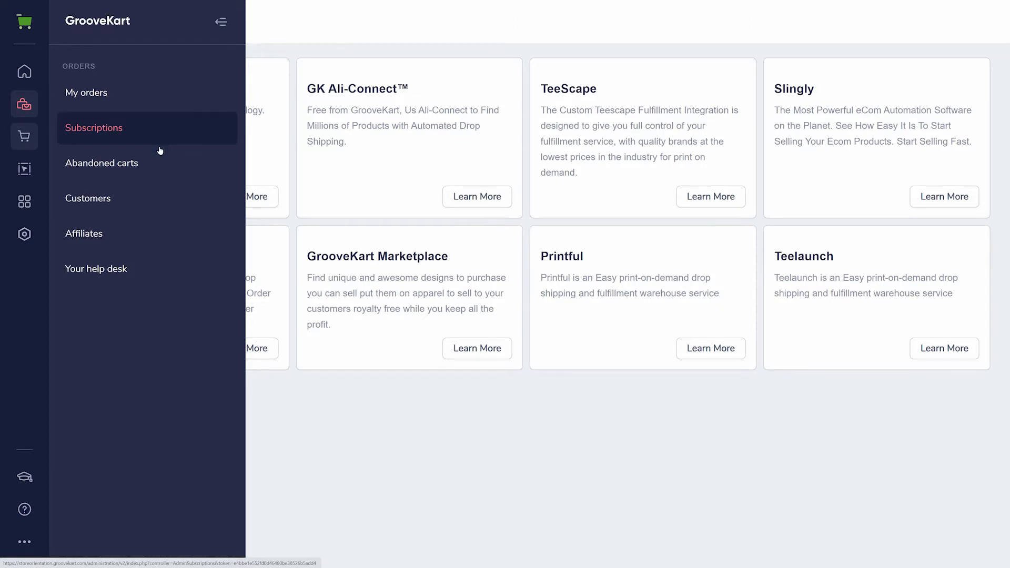
pyautogui.click(165, 162)
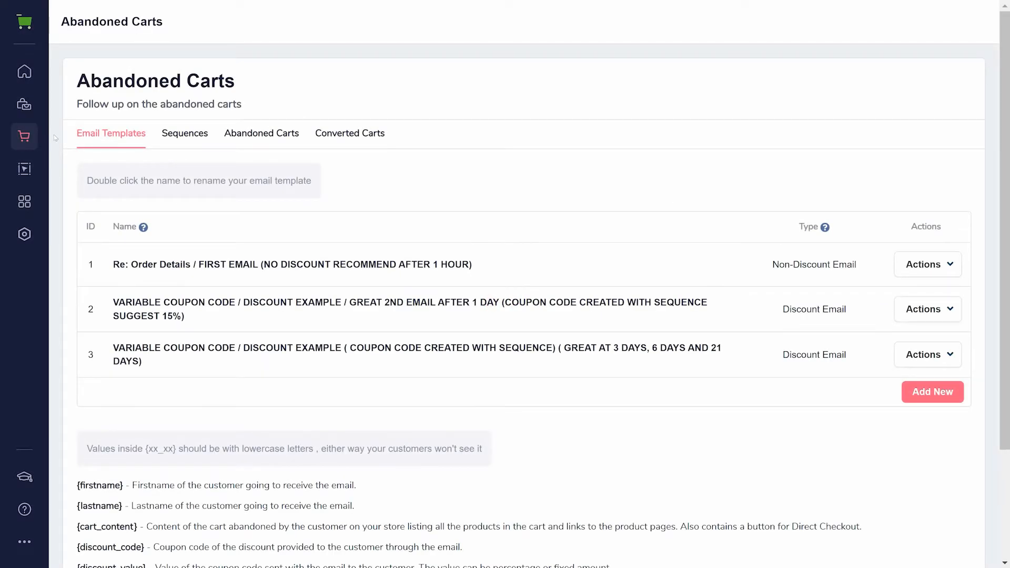
pyautogui.click(25, 137)
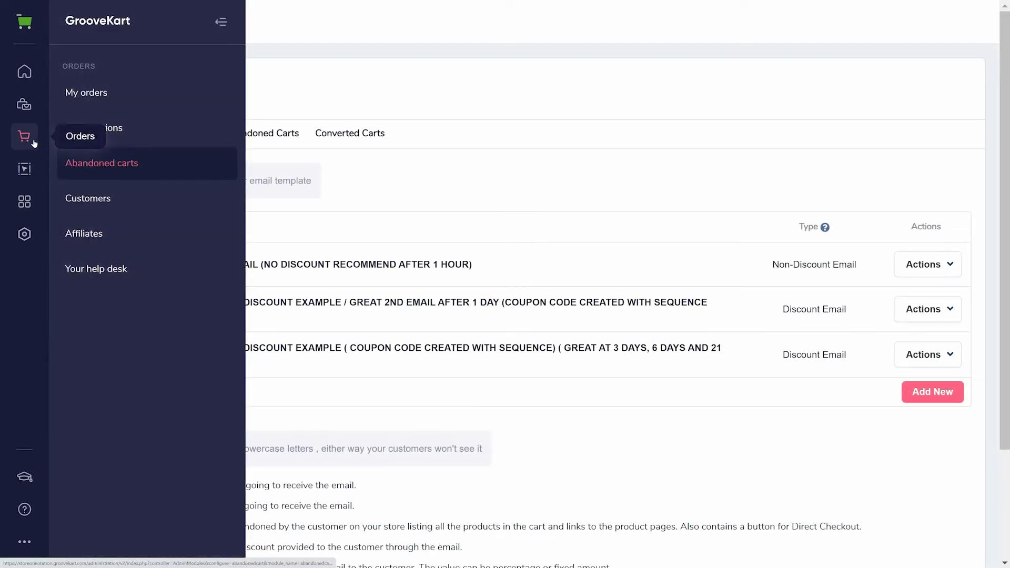
# Step: Add a new test customer from the Customers list with group access set and save the record
pyautogui.click(133, 195)
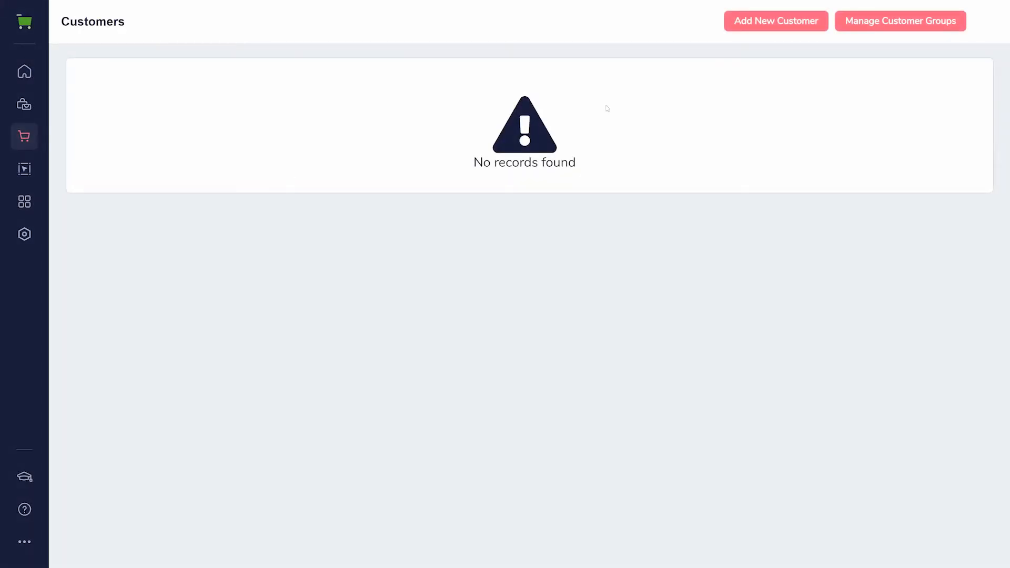
pyautogui.click(755, 27)
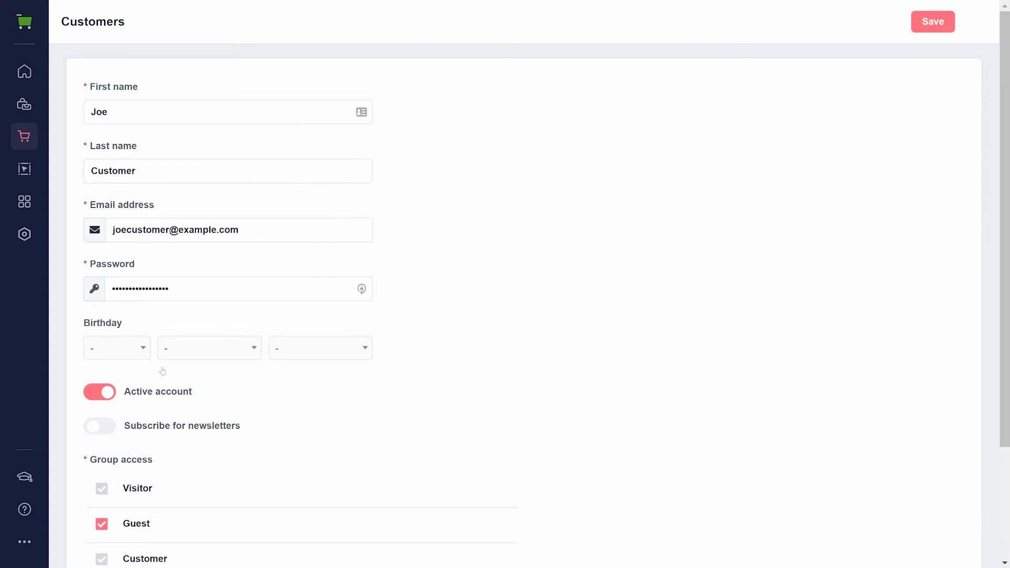
pyautogui.click(158, 516)
pyautogui.click(158, 488)
pyautogui.click(934, 22)
# Step: View the new customer's details and private note, then visit the Affiliate Program and Help Desk pages
pyautogui.click(948, 108)
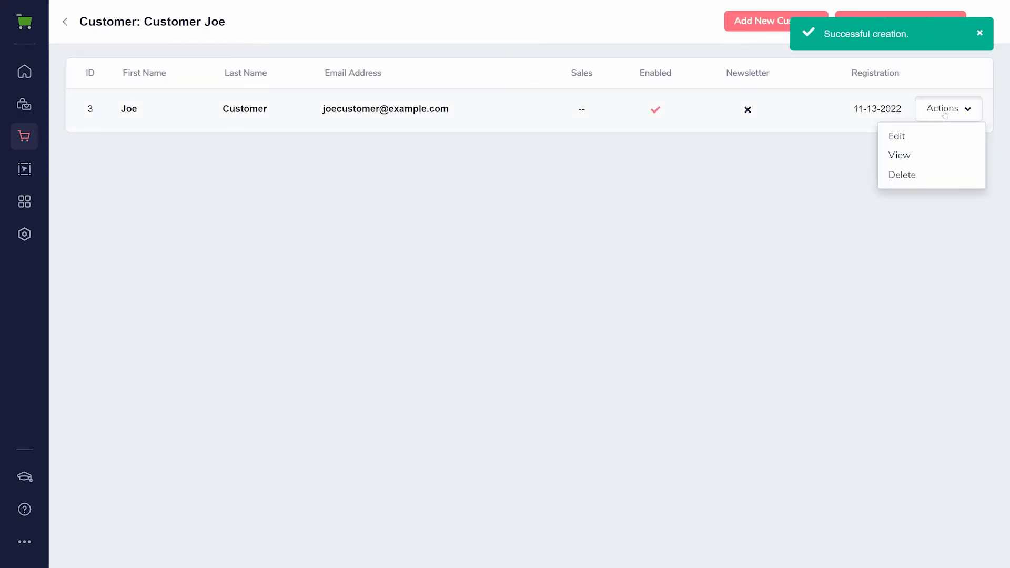
pyautogui.click(906, 156)
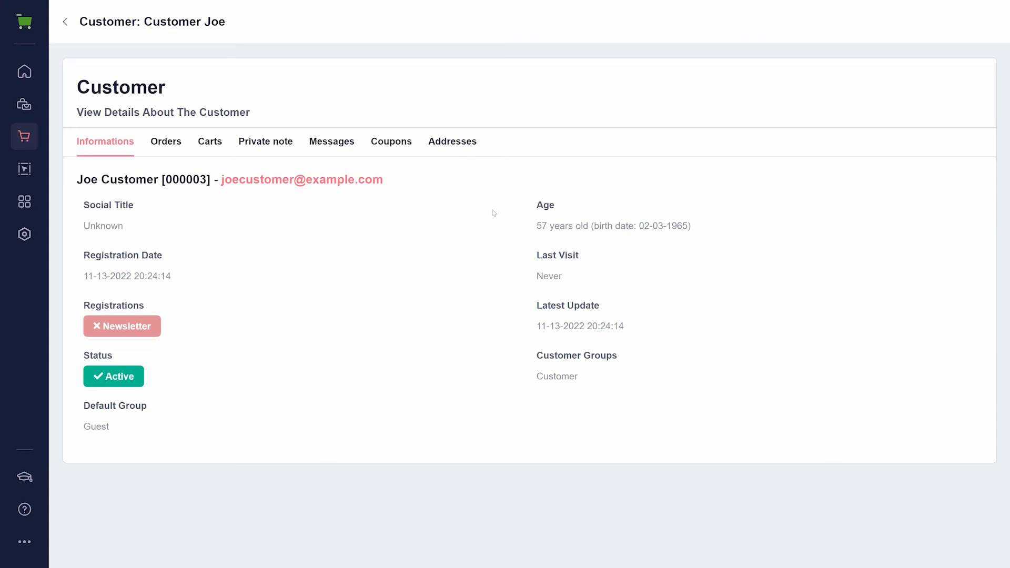
pyautogui.click(262, 144)
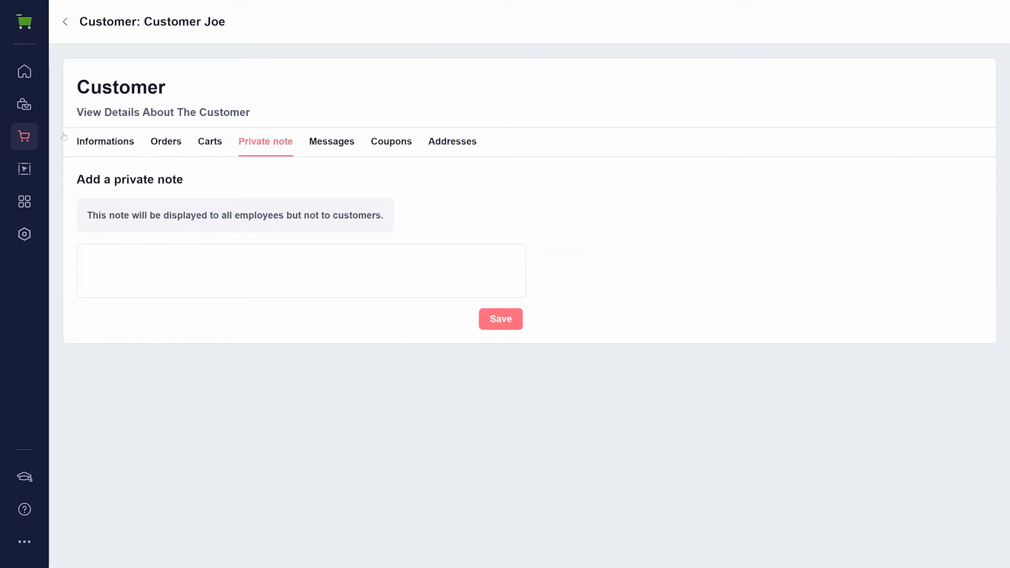
pyautogui.moveTo(24, 136)
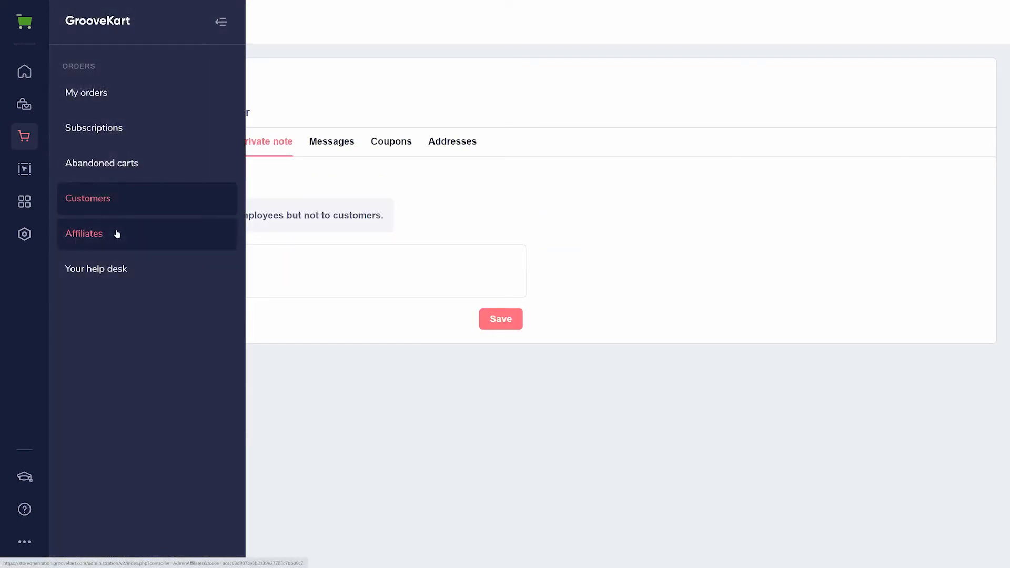
pyautogui.click(118, 233)
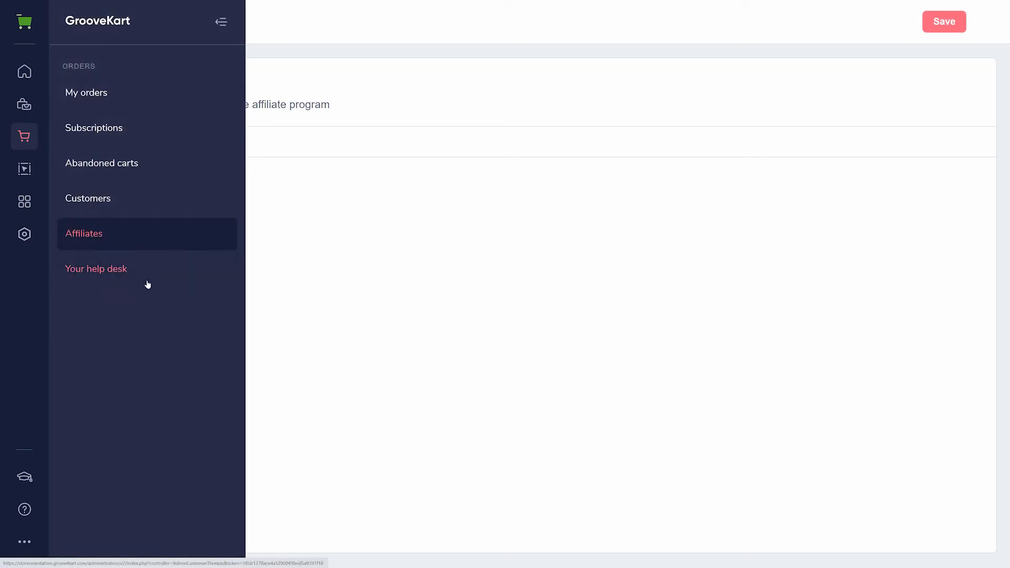
pyautogui.click(154, 279)
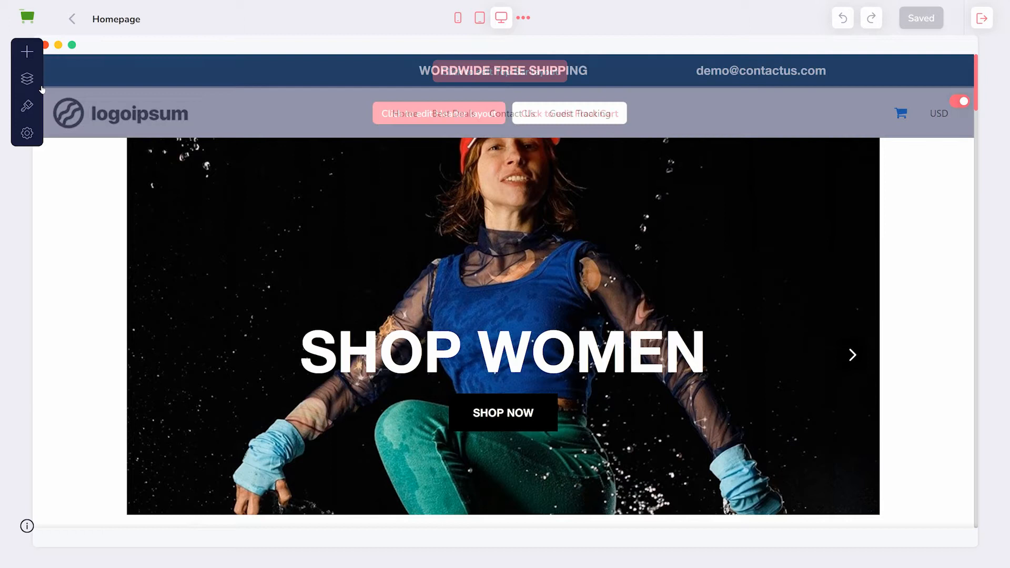
# Step: Browse the builder's storefront pages, addable elements and the Global template blocks
pyautogui.click(31, 83)
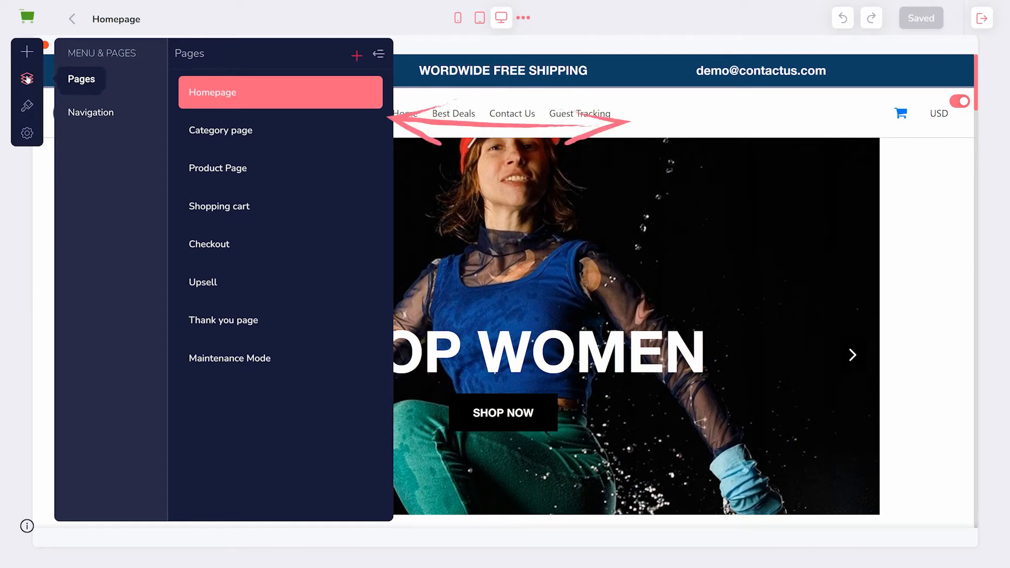
pyautogui.click(26, 52)
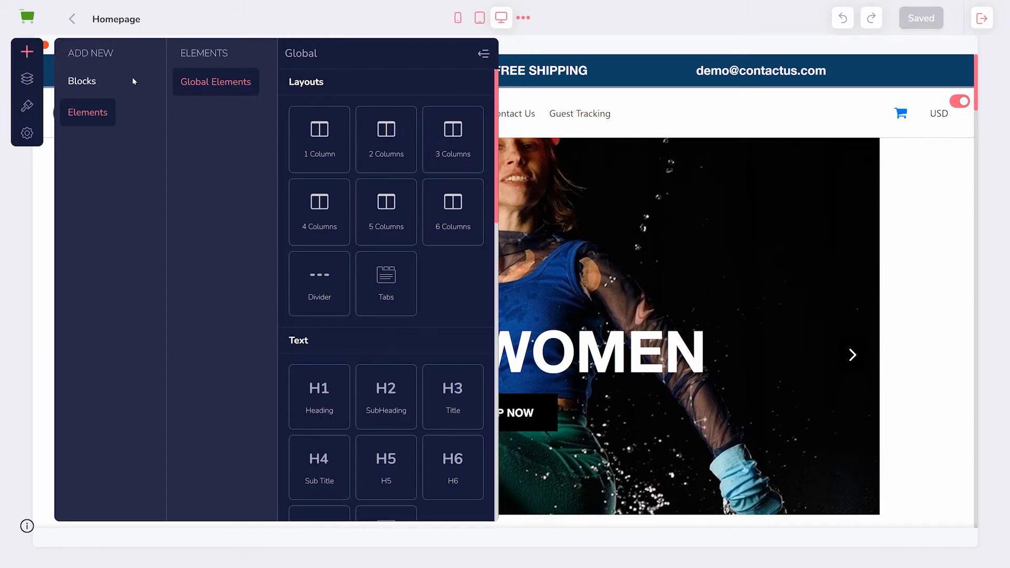
pyautogui.scroll(-5, 452, 316)
pyautogui.scroll(-5, 452, 316)
pyautogui.scroll(1, 452, 316)
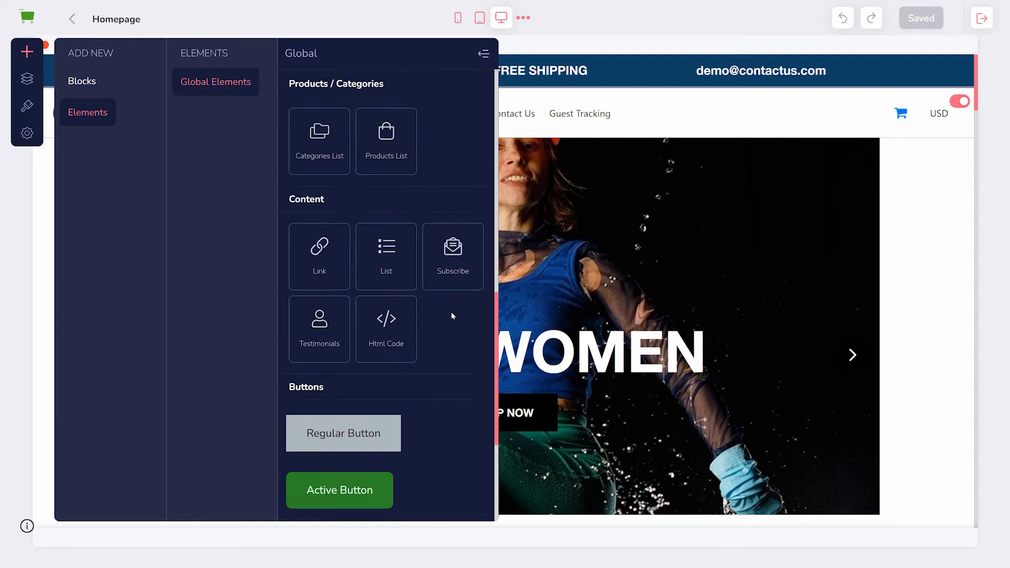
pyautogui.scroll(3, 451, 316)
pyautogui.scroll(1, 451, 316)
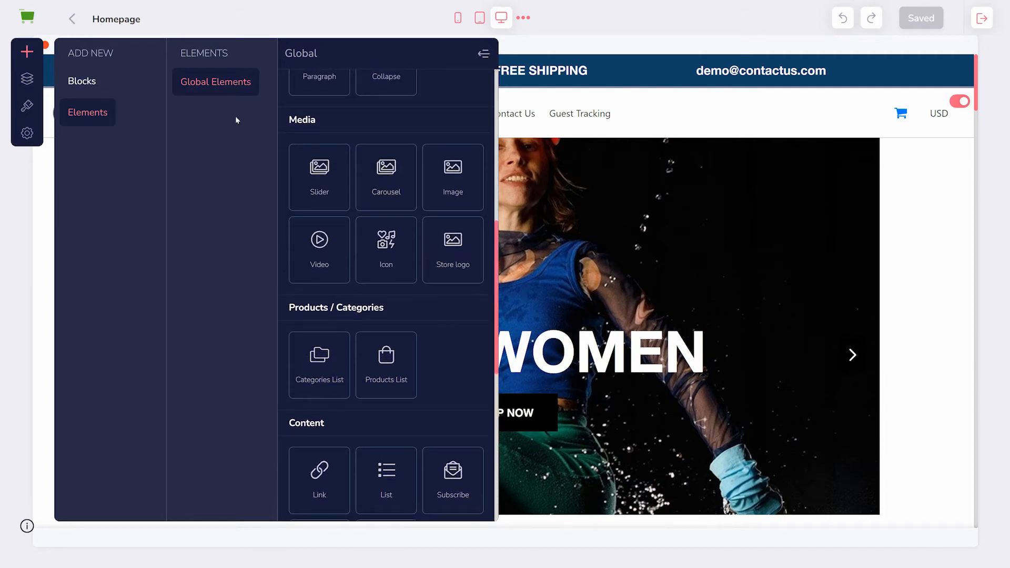
pyautogui.click(94, 85)
pyautogui.click(197, 113)
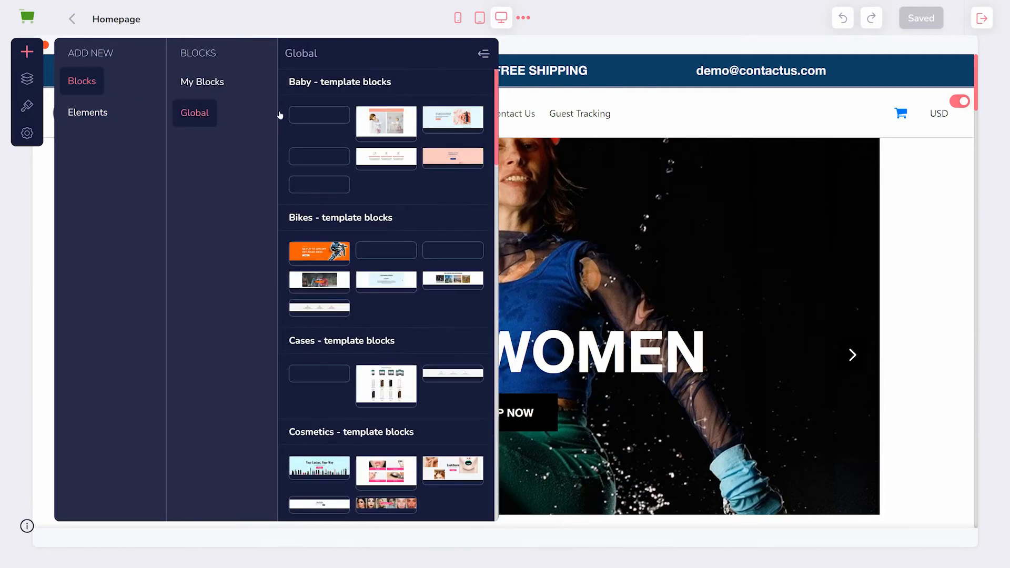
pyautogui.scroll(-5, 417, 185)
pyautogui.scroll(-8, 416, 186)
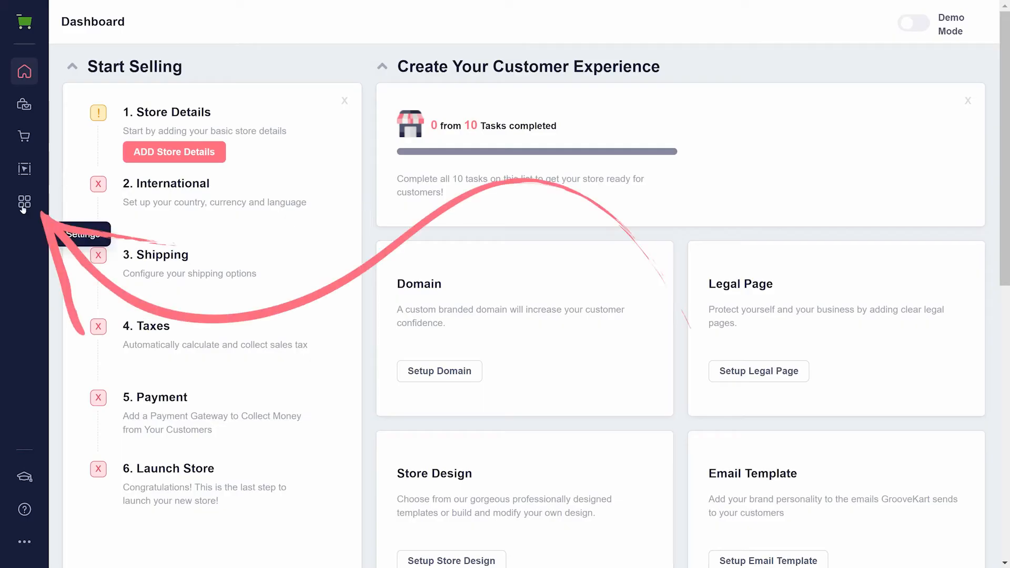
# Step: Show the Apps menu and view the App manager's installed and enabled apps
pyautogui.click(24, 202)
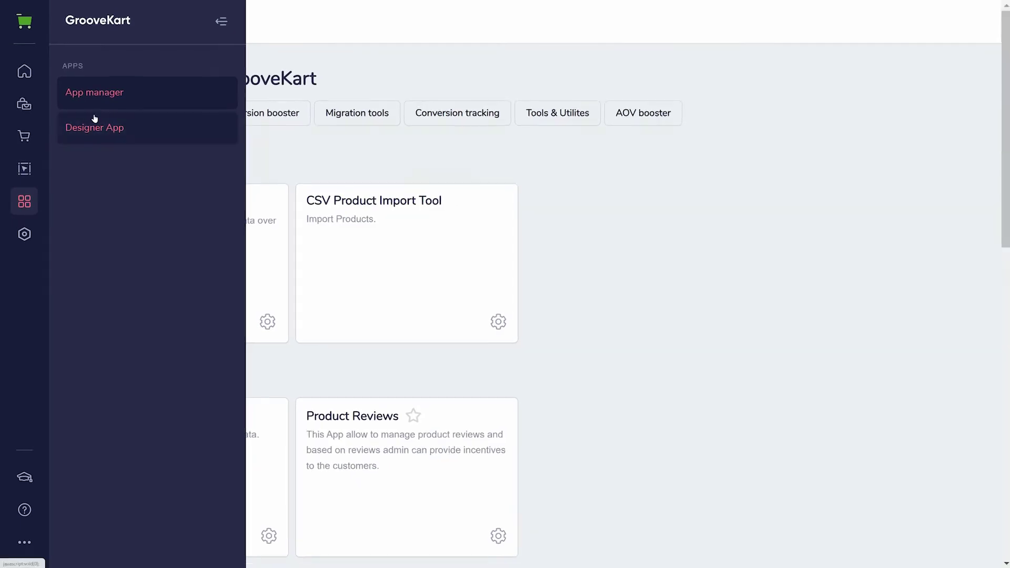
pyautogui.moveTo(22, 216)
pyautogui.click(94, 123)
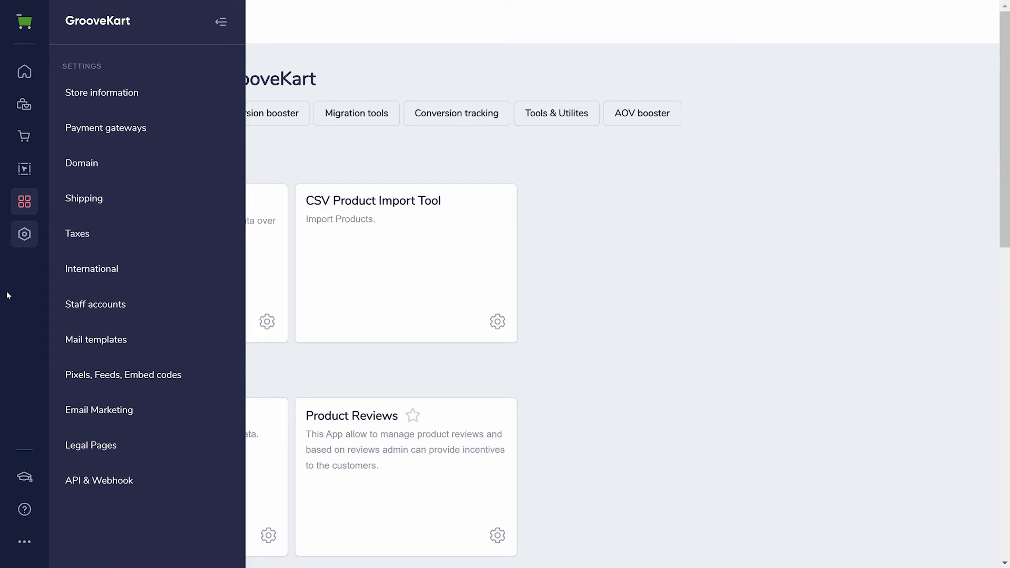
# Step: View the Store Information settings, then the Payment gateways settings with GroovePay and other gateways
pyautogui.click(125, 91)
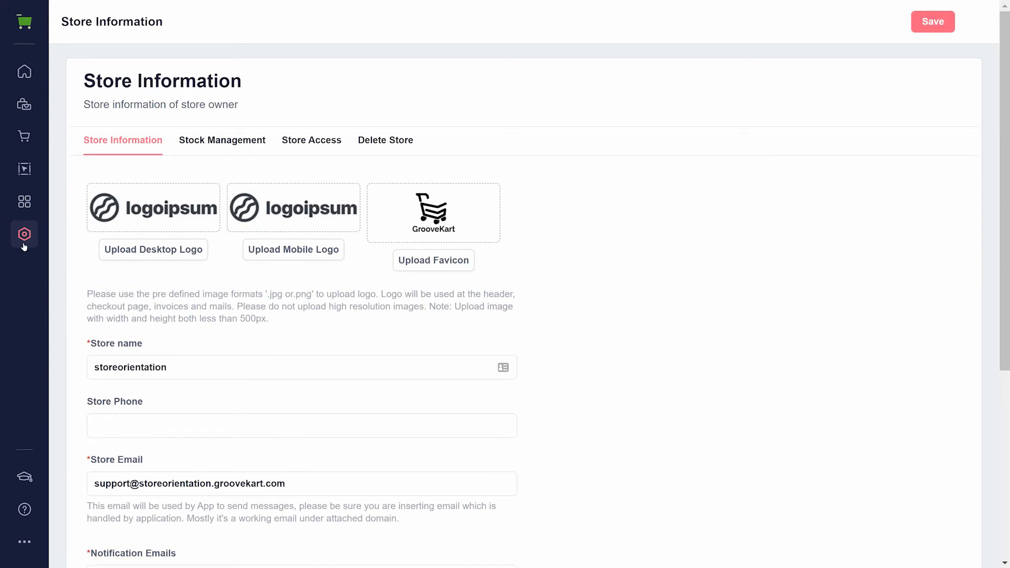
pyautogui.moveTo(25, 235)
pyautogui.click(133, 127)
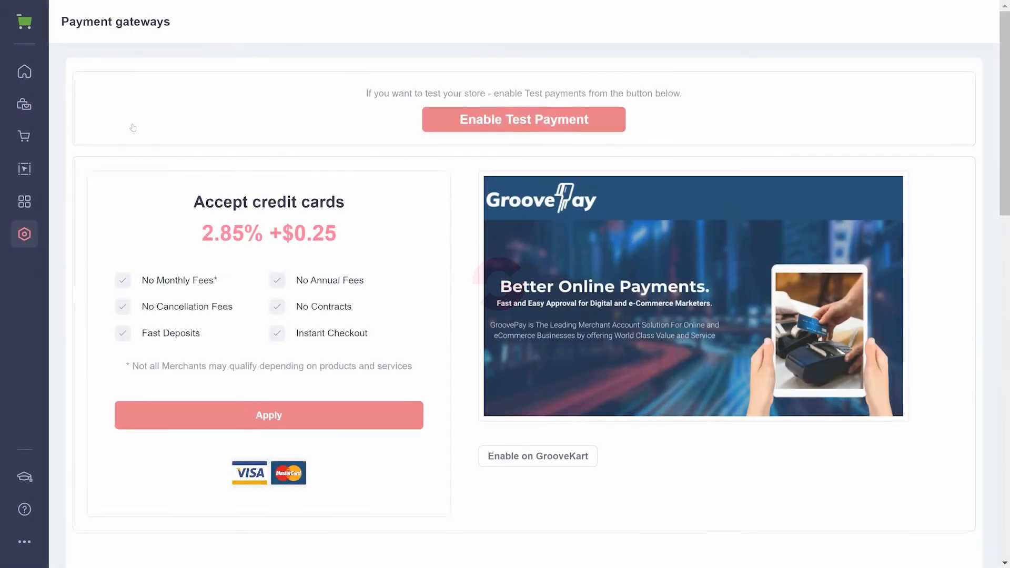
pyautogui.scroll(-3, 133, 127)
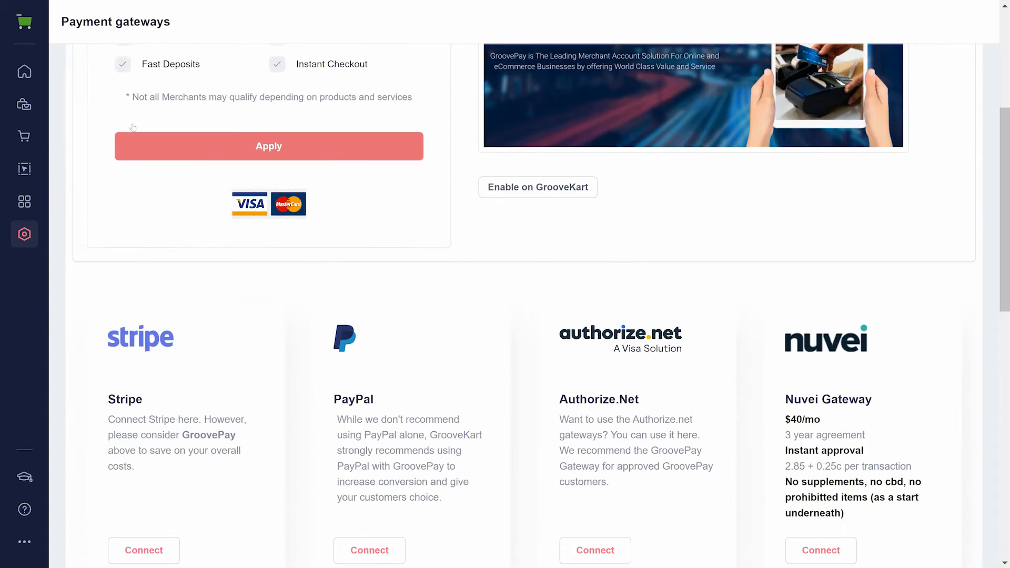
pyautogui.scroll(-6, 132, 127)
pyautogui.scroll(-3, 133, 127)
pyautogui.scroll(1, 133, 126)
pyautogui.scroll(4, 132, 127)
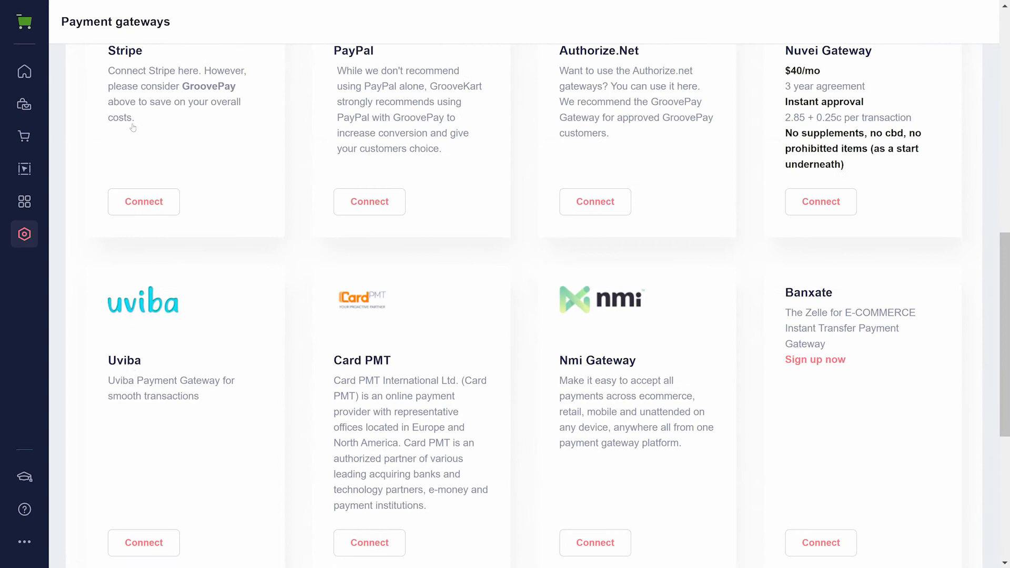
pyautogui.scroll(2, 132, 127)
pyautogui.scroll(5, 132, 127)
pyautogui.scroll(-1, 133, 127)
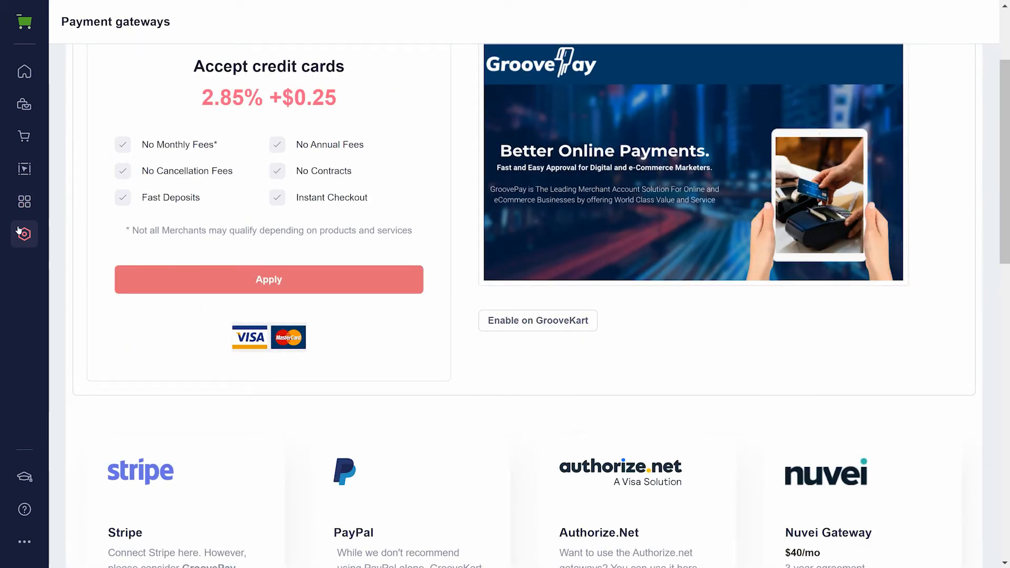
# Step: Visit the Domain, Shipping and Sales Tax settings, toggling Enable Taxes on and back off
pyautogui.click(103, 165)
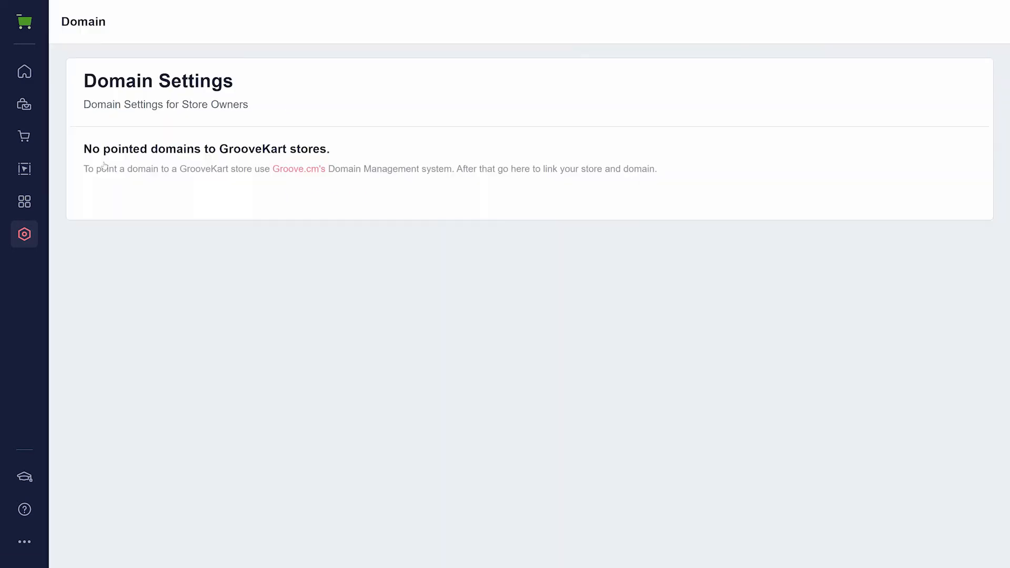
pyautogui.moveTo(23, 234)
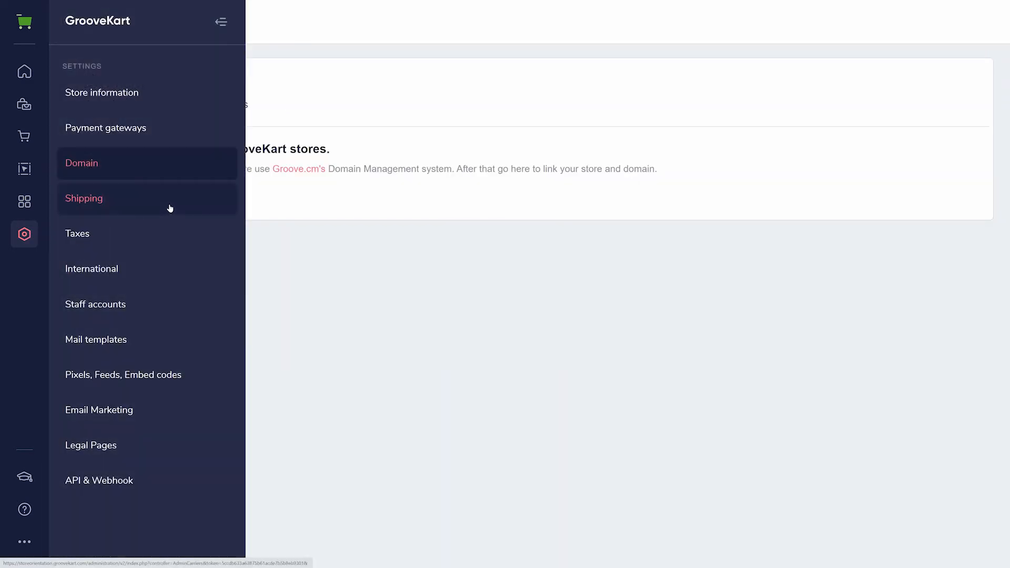
pyautogui.click(172, 207)
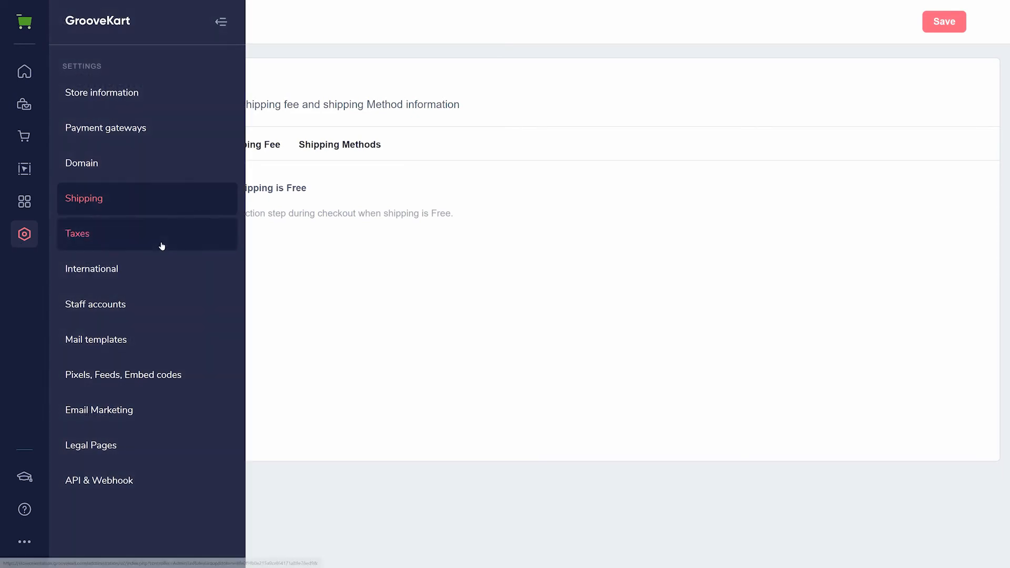
pyautogui.click(160, 241)
pyautogui.click(94, 150)
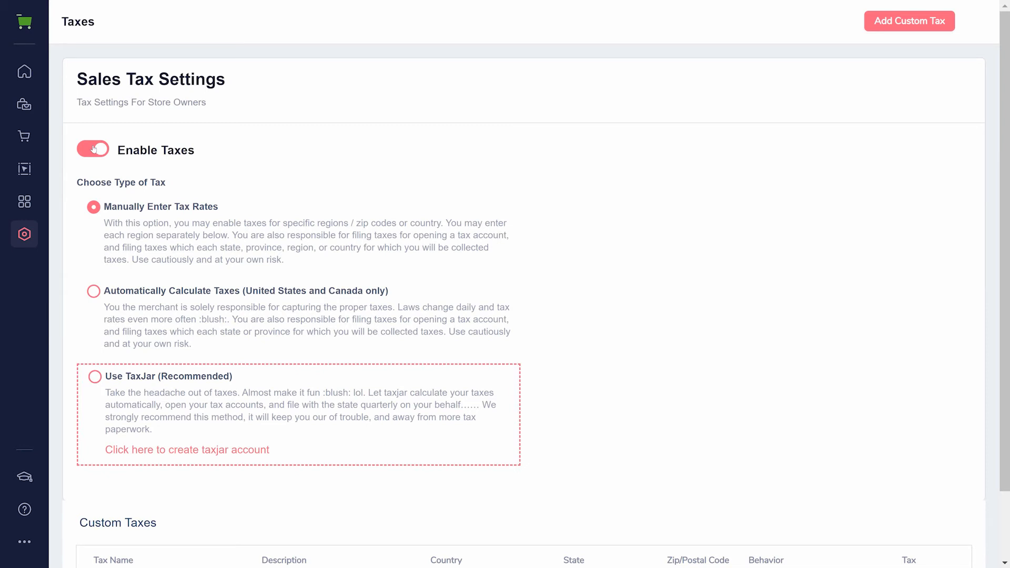
pyautogui.click(95, 149)
pyautogui.moveTo(25, 235)
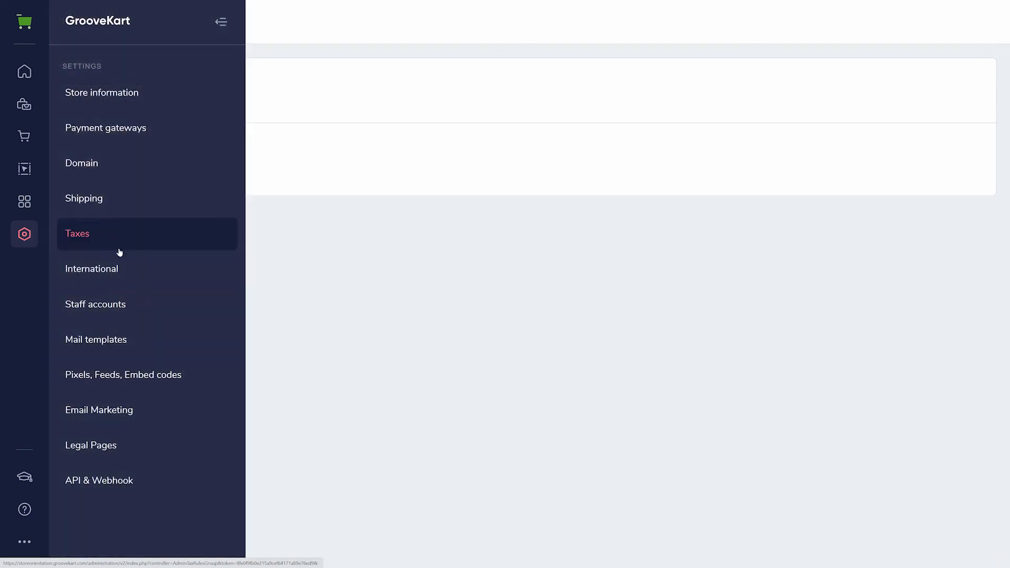
# Step: Visit the International, Staff Accounts and Mail templates settings pages in turn
pyautogui.click(117, 267)
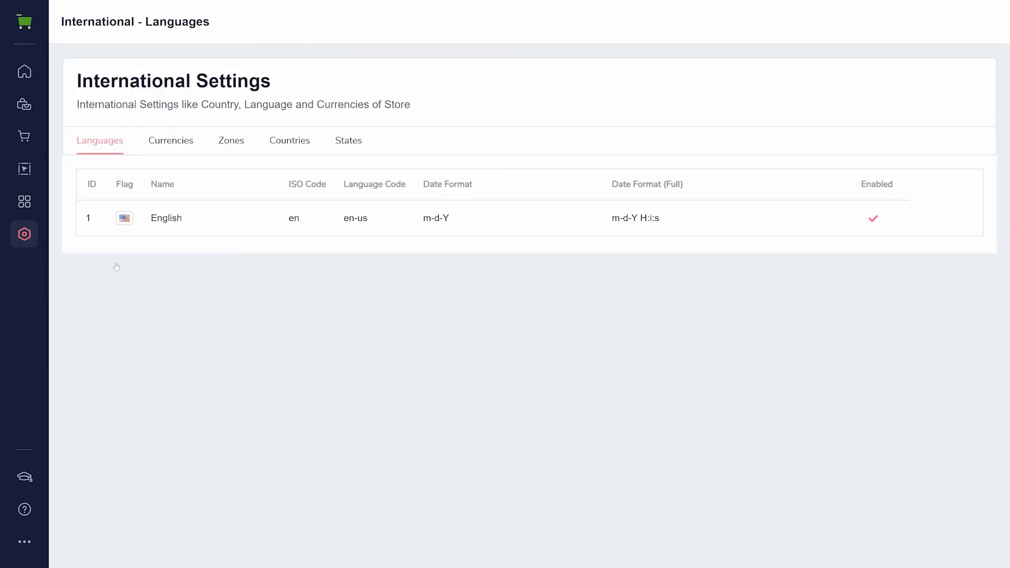
pyautogui.click(26, 235)
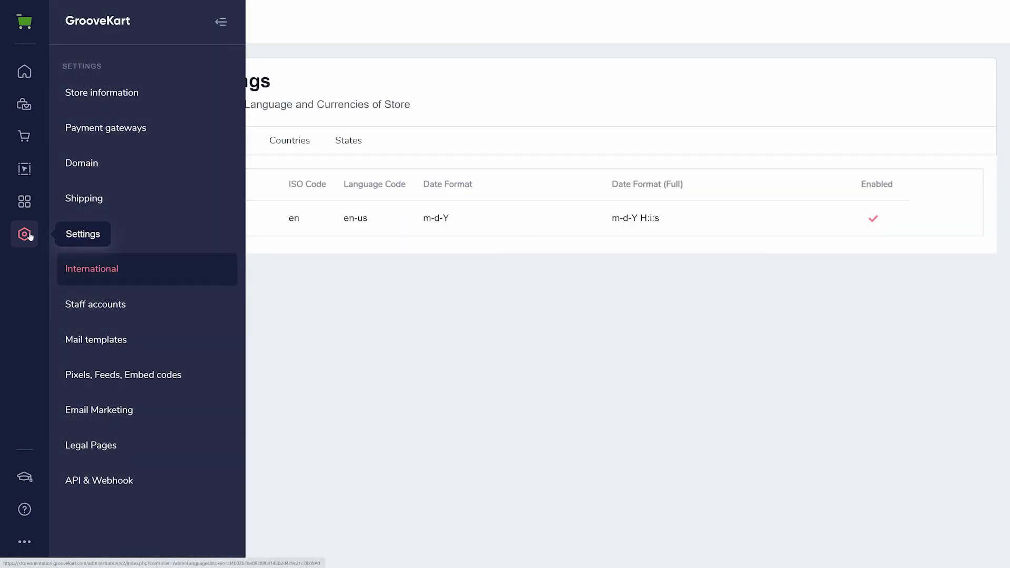
pyautogui.click(103, 305)
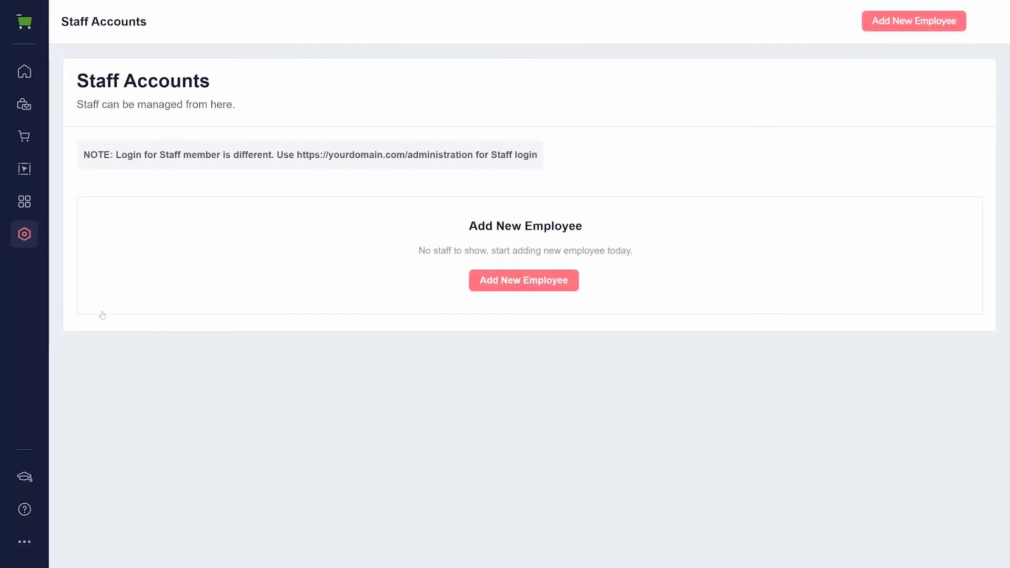
pyautogui.click(24, 235)
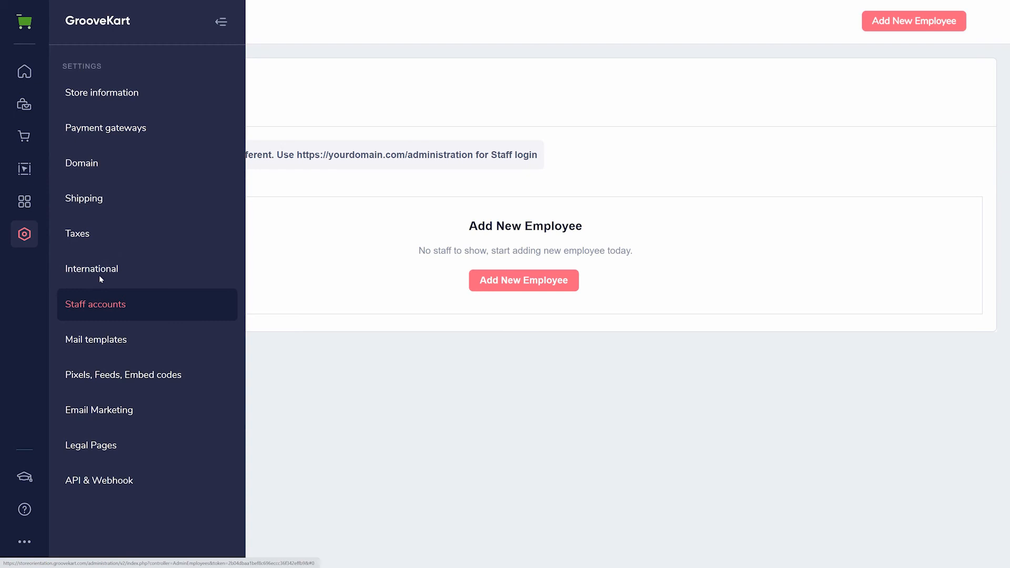
pyautogui.click(127, 343)
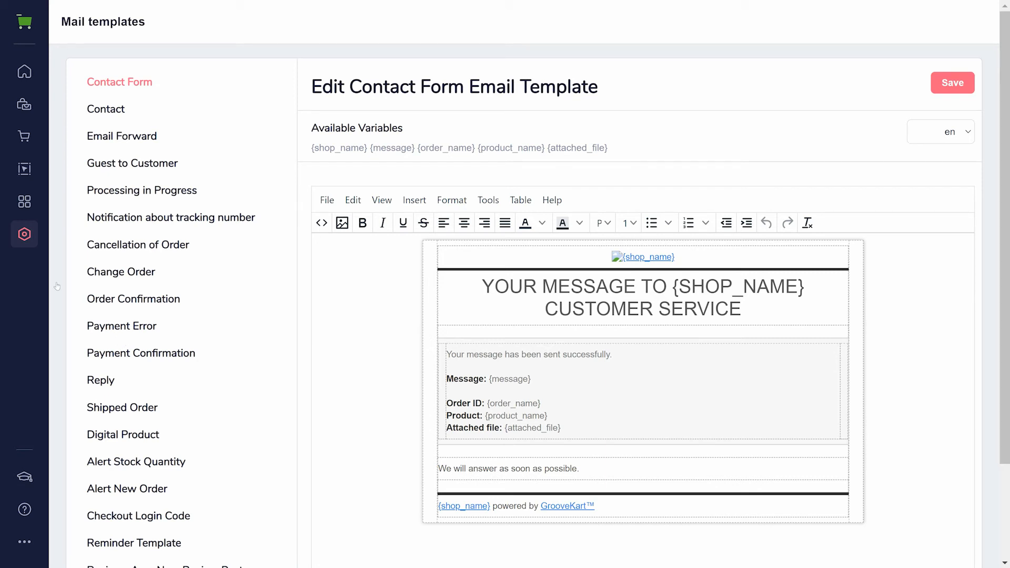
# Step: View the Pixels, Feeds, Embed codes settings, then return to the settings list for Email Marketing
pyautogui.click(21, 241)
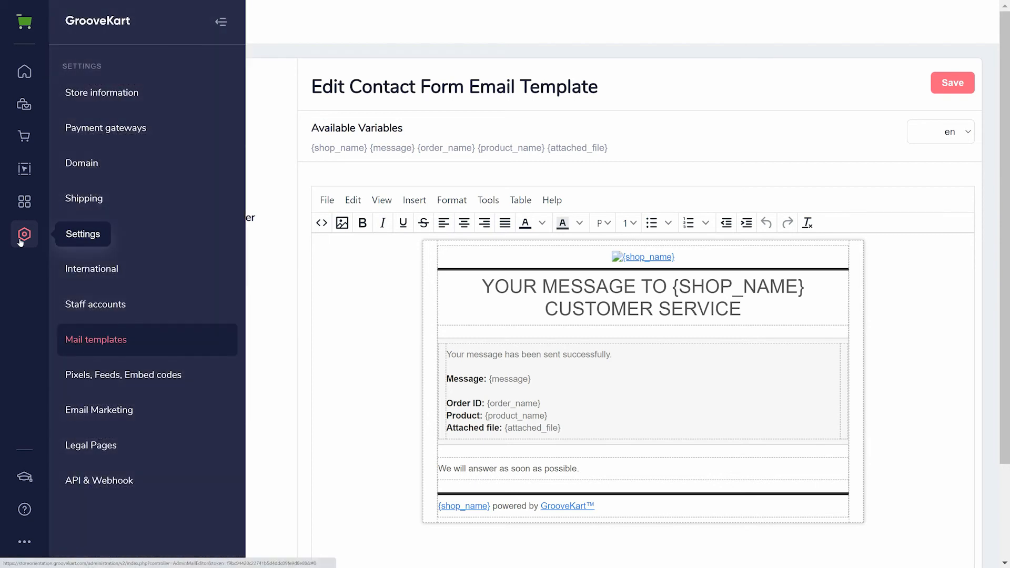
pyautogui.click(119, 375)
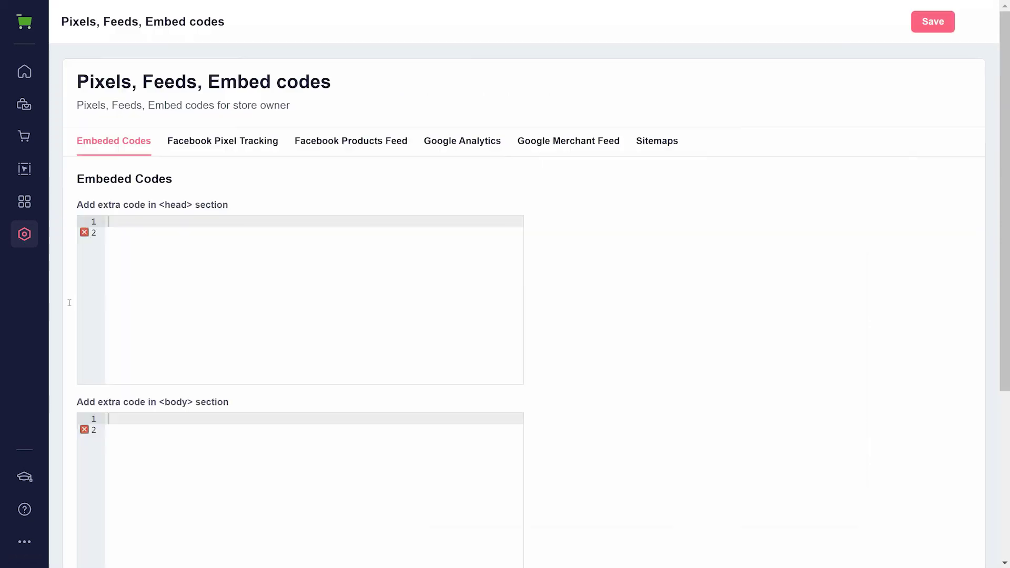
pyautogui.click(22, 245)
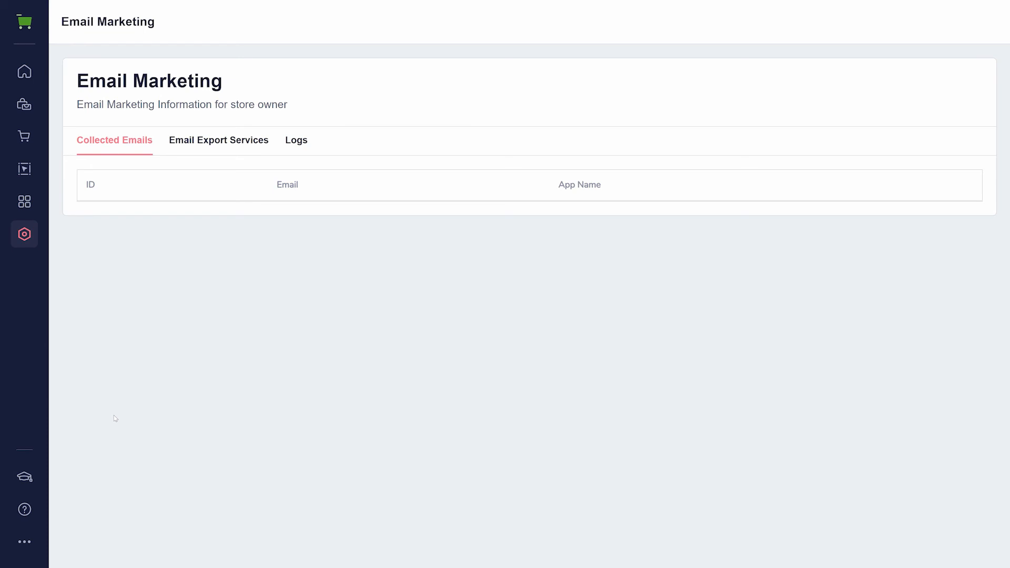
# Step: Review the Legal Pages content — terms, privacy, shipping and refund policy editors — from Settings
pyautogui.click(30, 236)
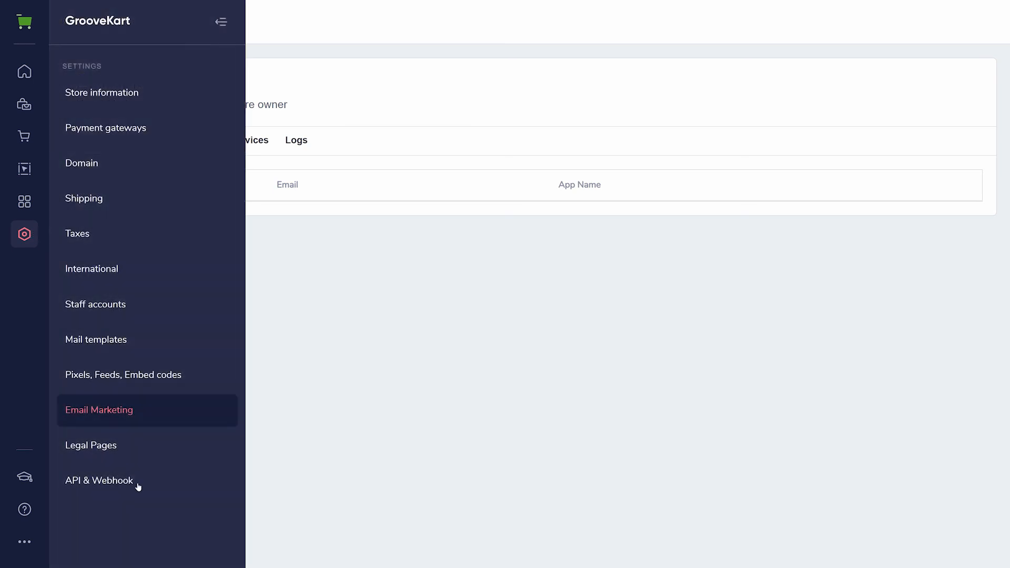
pyautogui.click(114, 446)
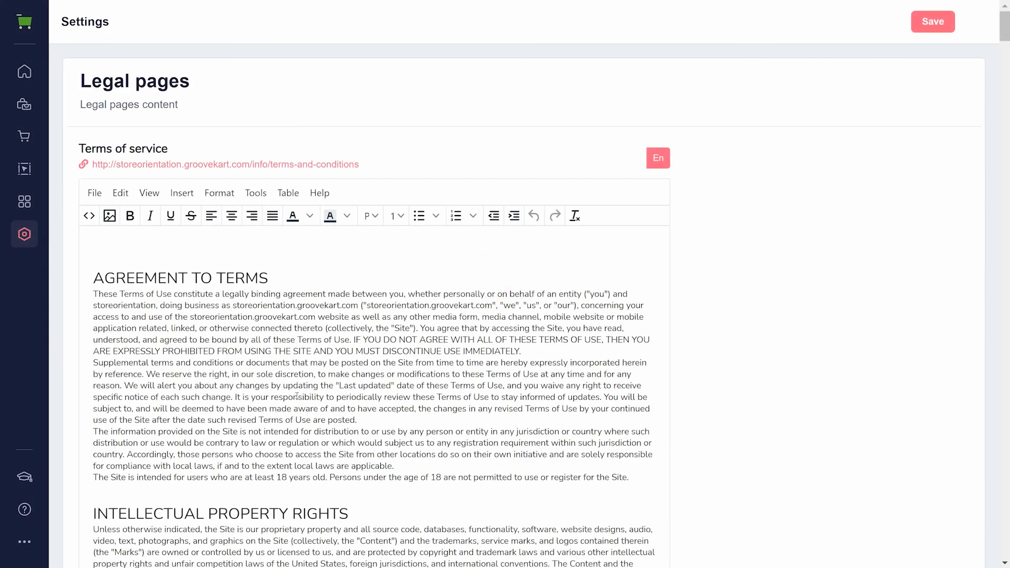
pyautogui.scroll(-10, 703, 318)
pyautogui.scroll(-10, 703, 317)
pyautogui.scroll(-10, 702, 318)
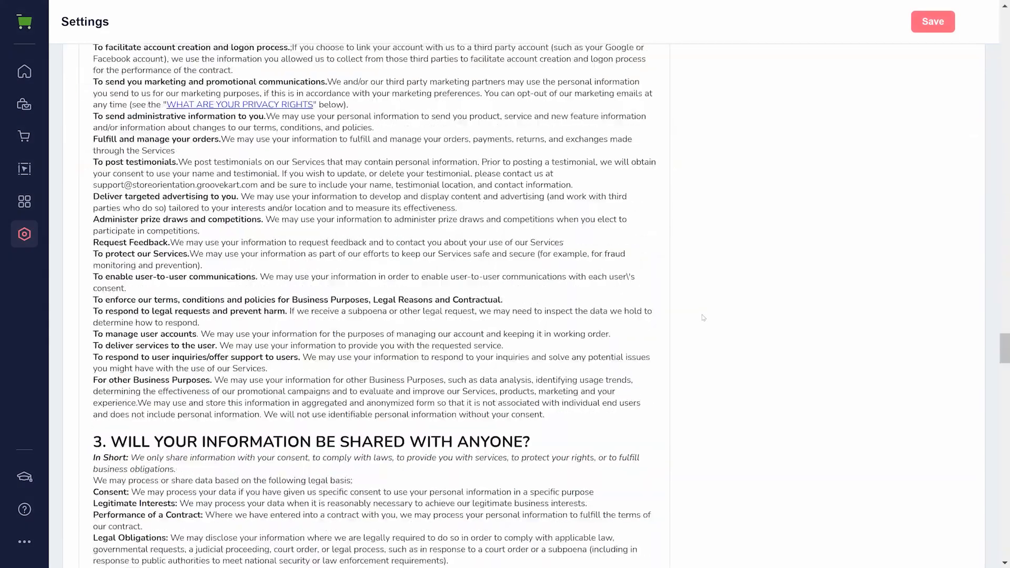
pyautogui.scroll(-10, 703, 317)
pyautogui.scroll(-1, 703, 318)
pyautogui.scroll(-5, 703, 318)
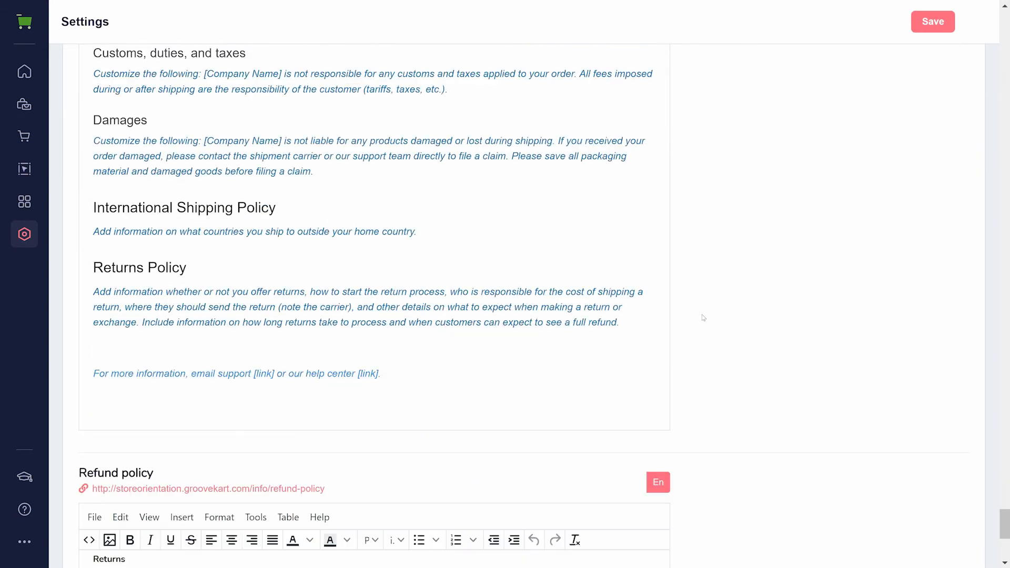
pyautogui.scroll(-5, 703, 317)
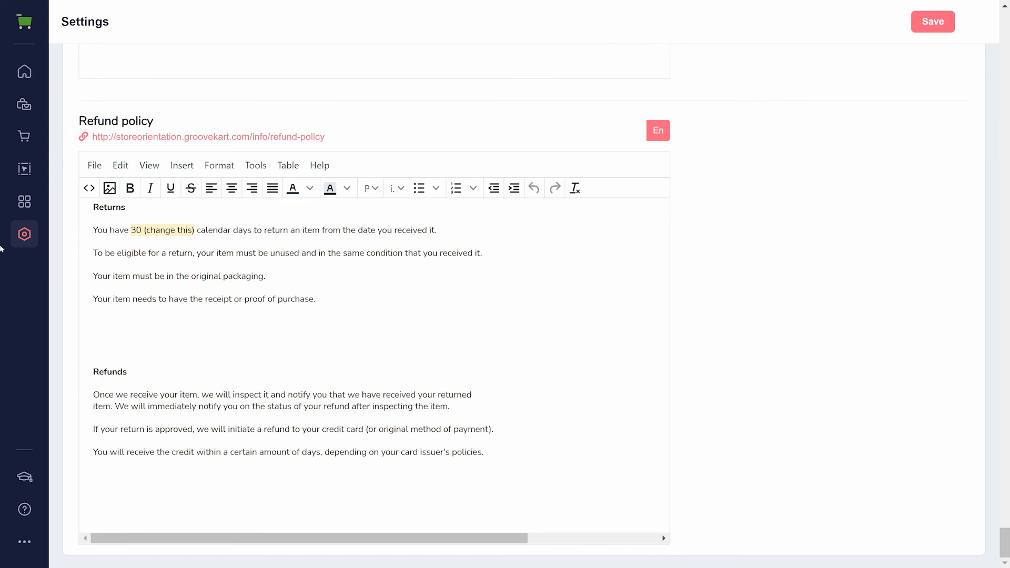
pyautogui.click(23, 236)
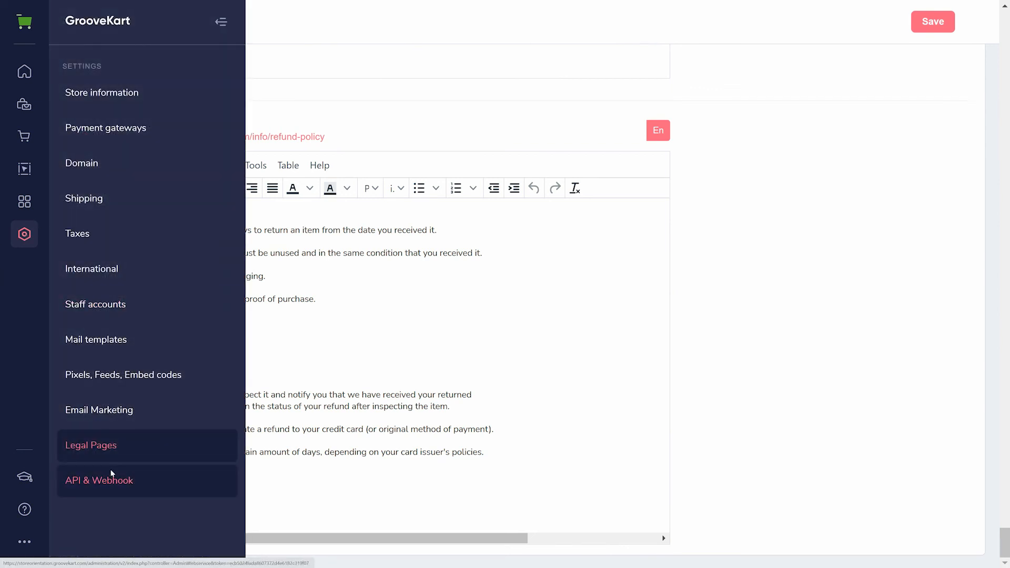
# Step: View the API & Webhooks page on its API tab, listing no API keys yet
pyautogui.click(111, 475)
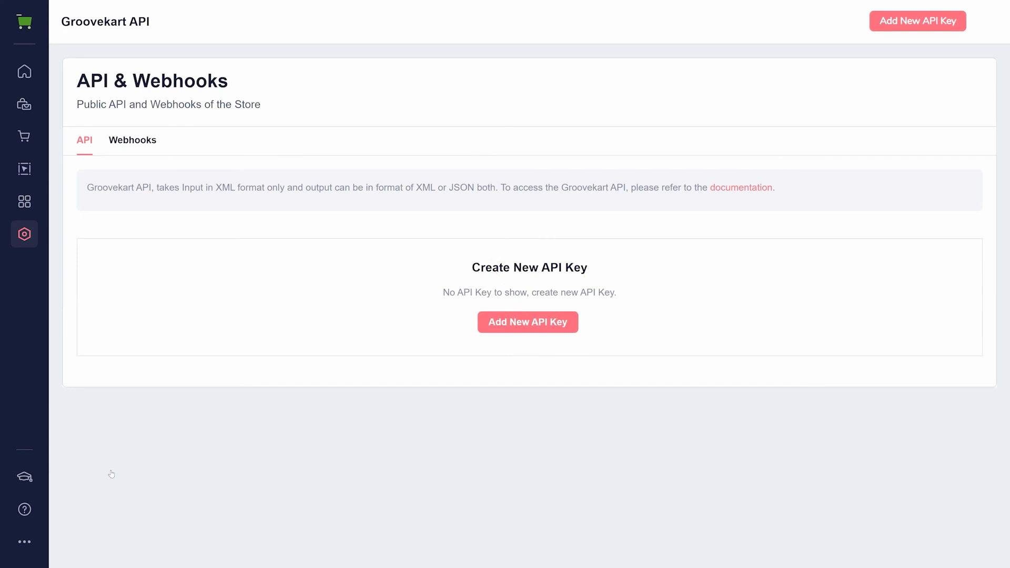